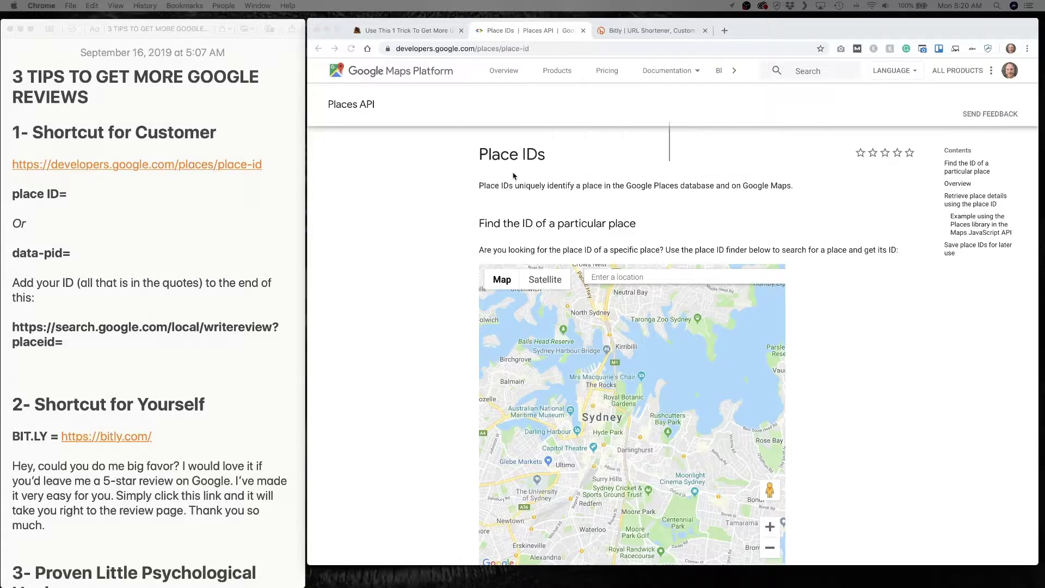
Find Shield Xteriors in Chesterfield, MO with the place ID finder on the map
{"action": "left_click", "coordinate": [617, 278]}
{"action": "left_click", "coordinate": [617, 278]}
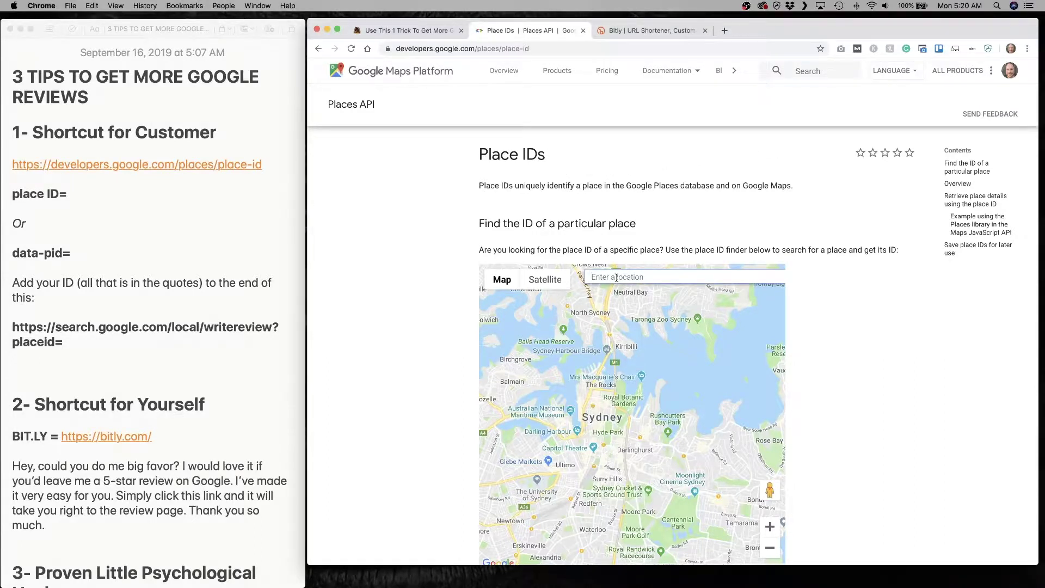
{"action": "type", "text": "shield xterior"}
{"action": "left_click", "coordinate": [617, 292]}
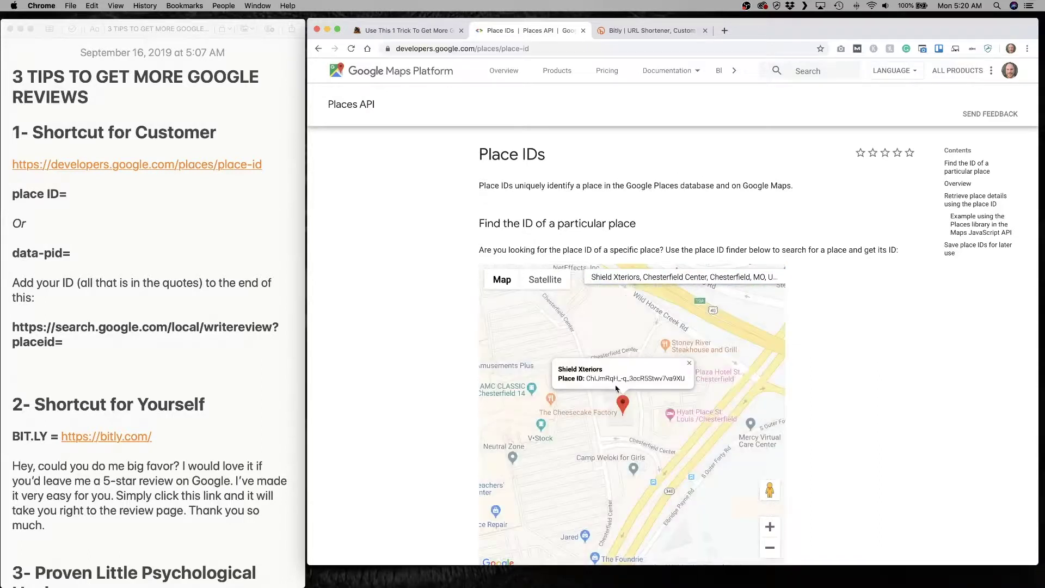
Copy the place ID of Shield Xteriors into the note after "place ID=" and remove the duplicate "Place ID:" label
{"action": "double_click", "coordinate": [641, 381]}
{"action": "left_click", "coordinate": [683, 383]}
{"action": "left_click_drag", "start_coordinate": [571, 383], "coordinate": [566, 383]}
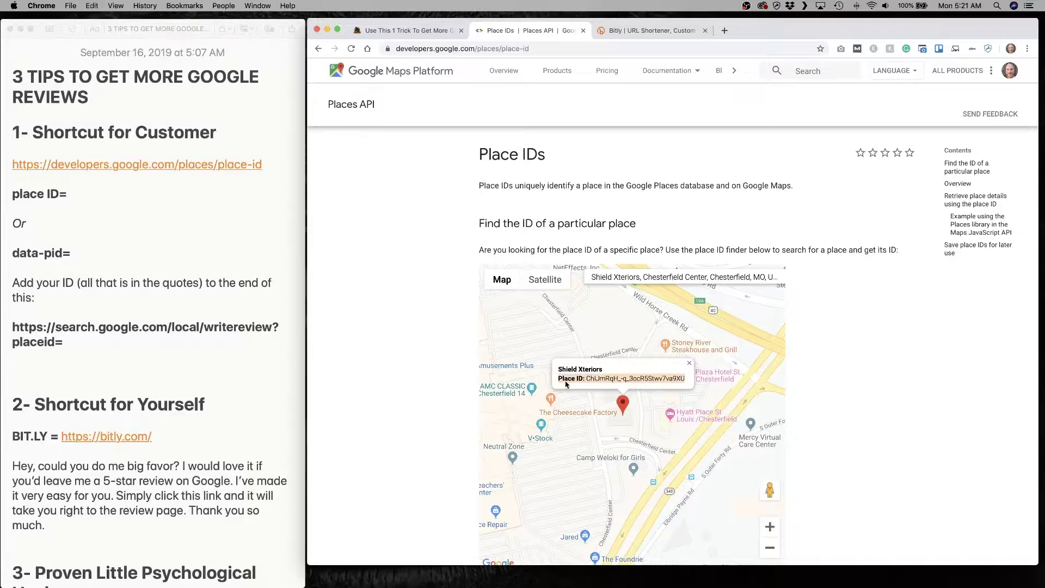
{"action": "left_click", "coordinate": [89, 192]}
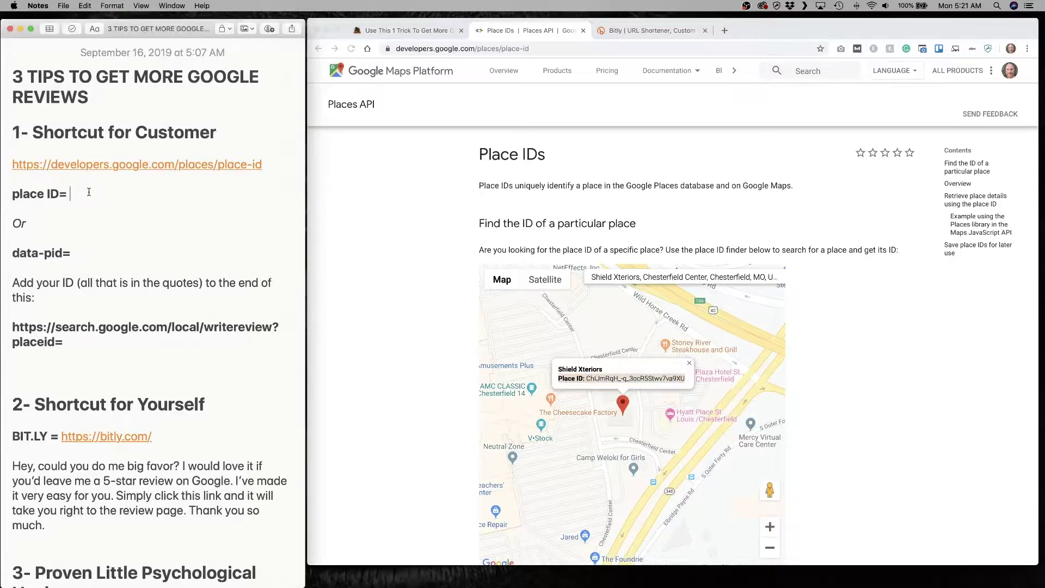
{"action": "type", "text": "Place ID: ChIJmRqH_-q_3ocR5Stwv7va9XU"}
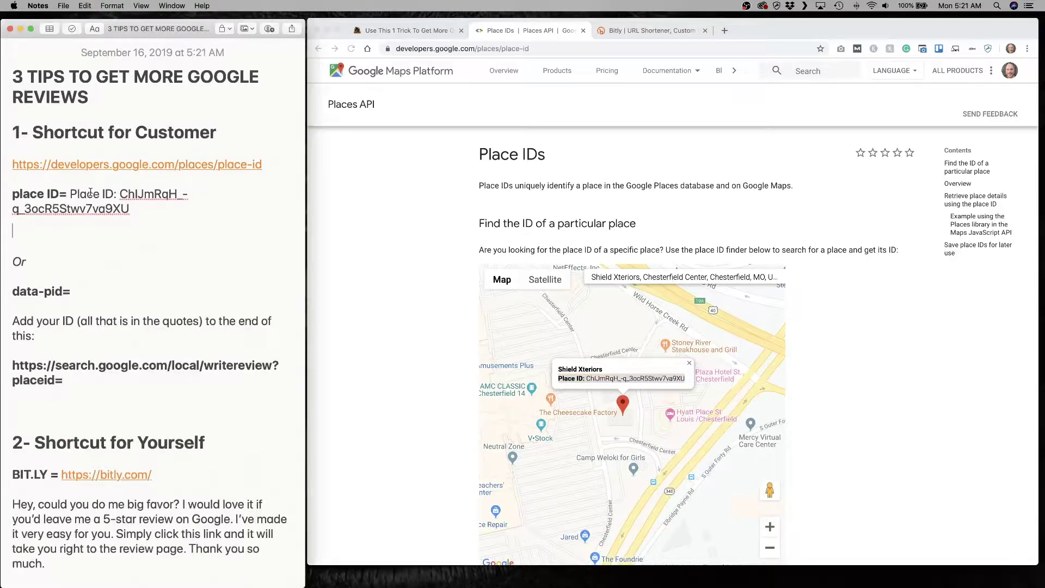
{"action": "left_click_drag", "start_coordinate": [118, 194], "coordinate": [70, 195]}
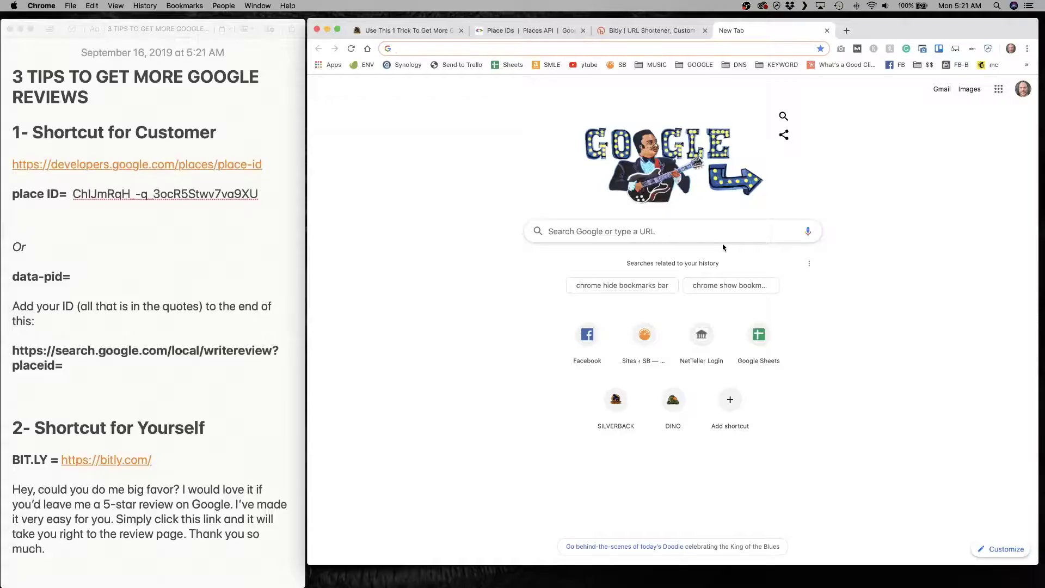
Search Google for "shield xteriors" in a new browser tab
{"action": "type", "text": "shiled"}
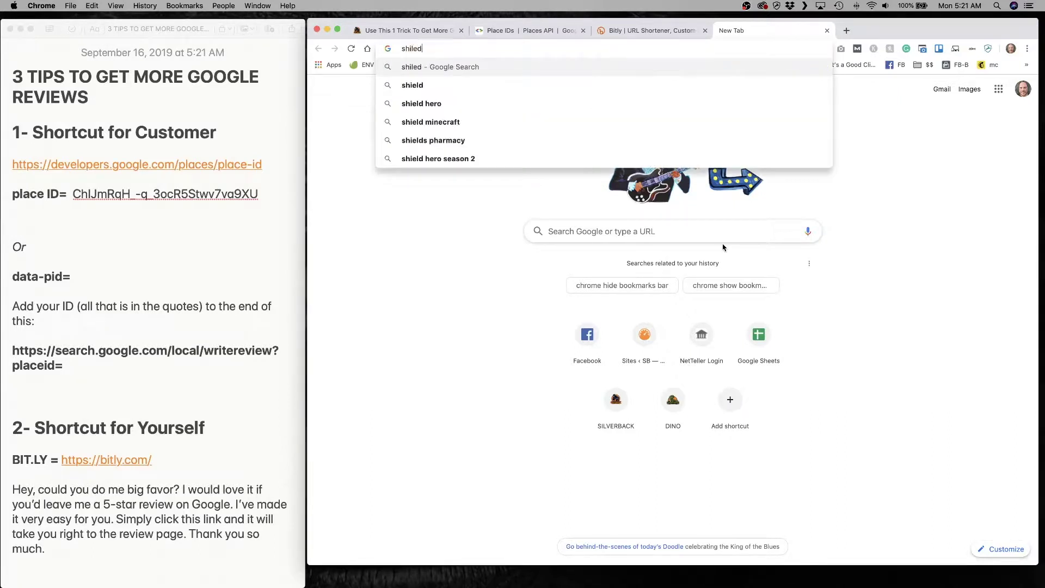
{"action": "key", "text": "BackSpace"}
{"action": "key", "text": "BackSpace"}
{"action": "key", "text": "BackSpace"}
{"action": "type", "text": "eld x"}
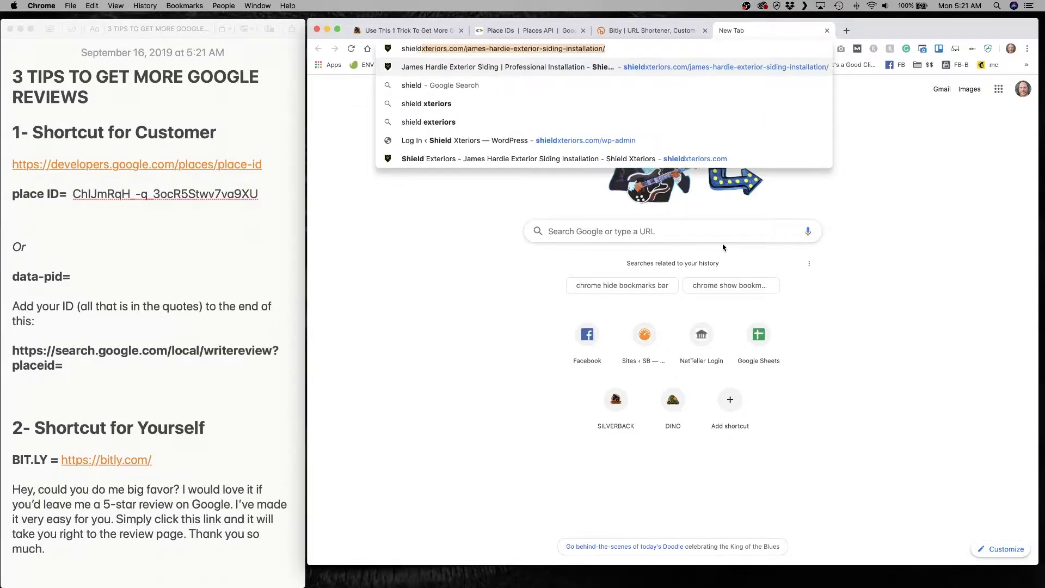
{"action": "type", "text": "ter"}
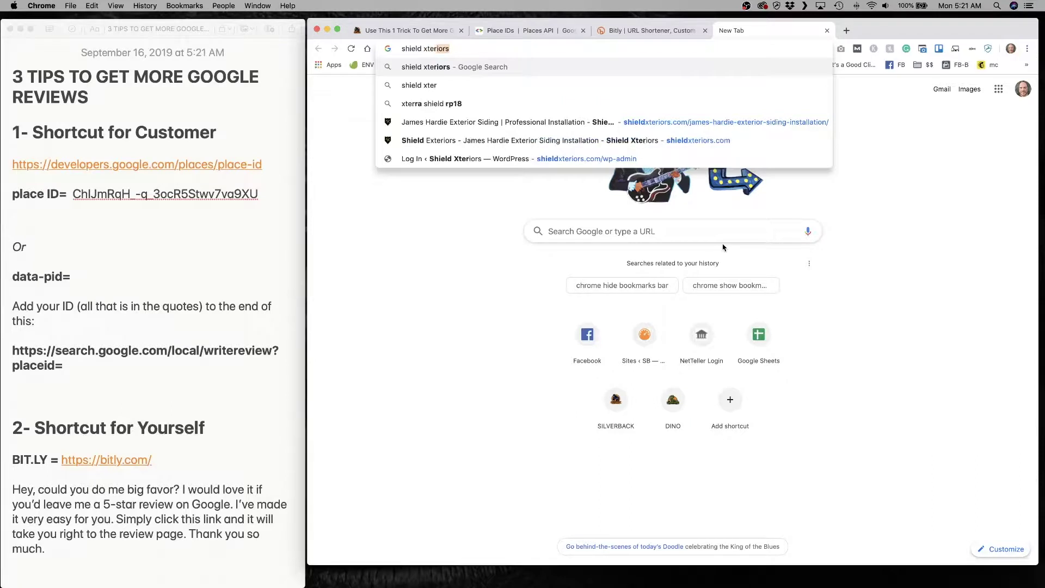
{"action": "key", "text": "Return"}
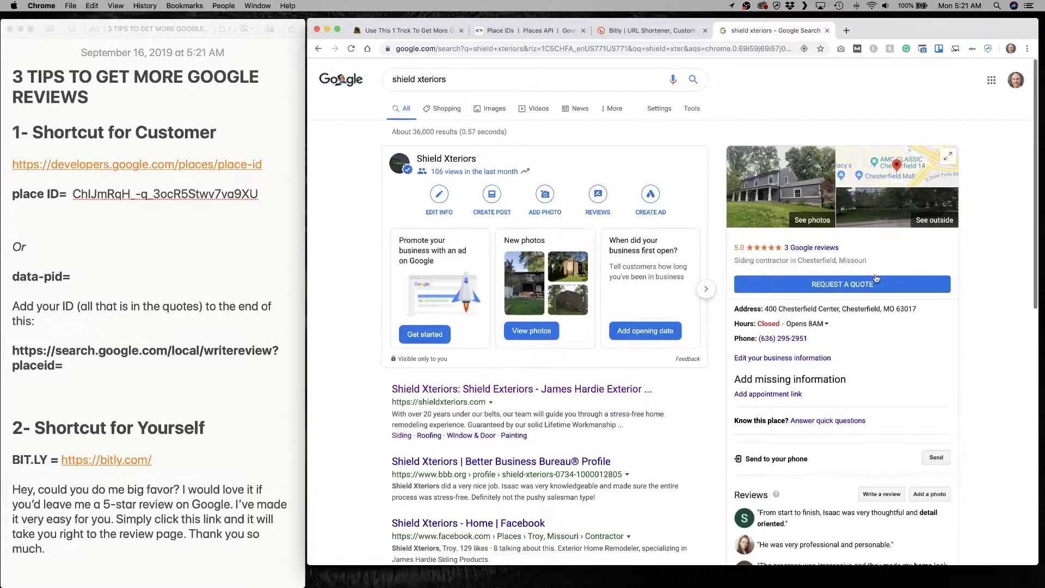
Inspect the page code of the "Write a review" button in the Shield Xteriors business listing
{"action": "scroll", "coordinate": [876, 279], "scroll_direction": "down", "scroll_amount": 3}
{"action": "scroll", "coordinate": [876, 280], "scroll_direction": "down", "scroll_amount": 1}
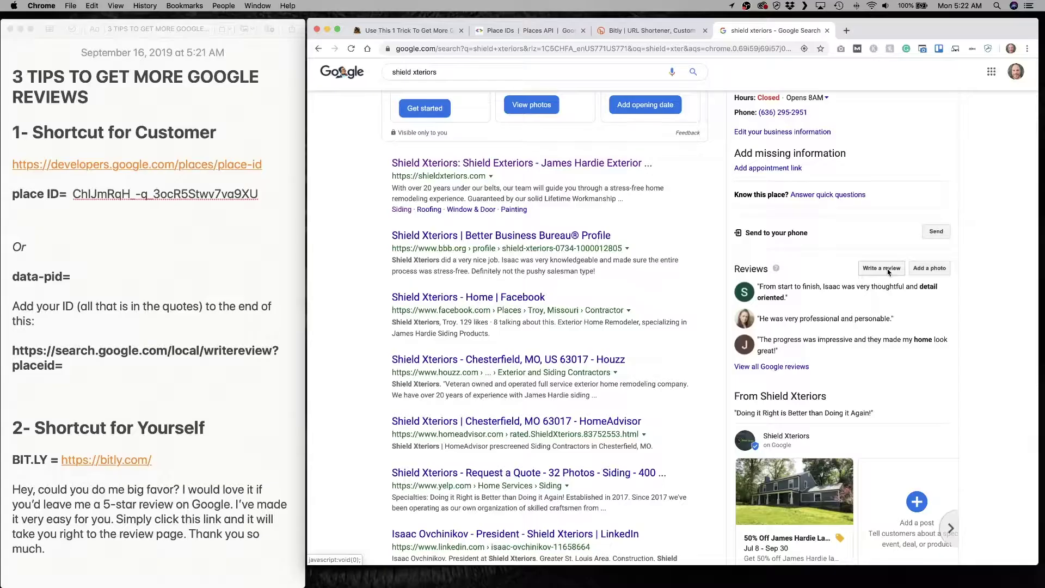
{"action": "right_click", "coordinate": [887, 269]}
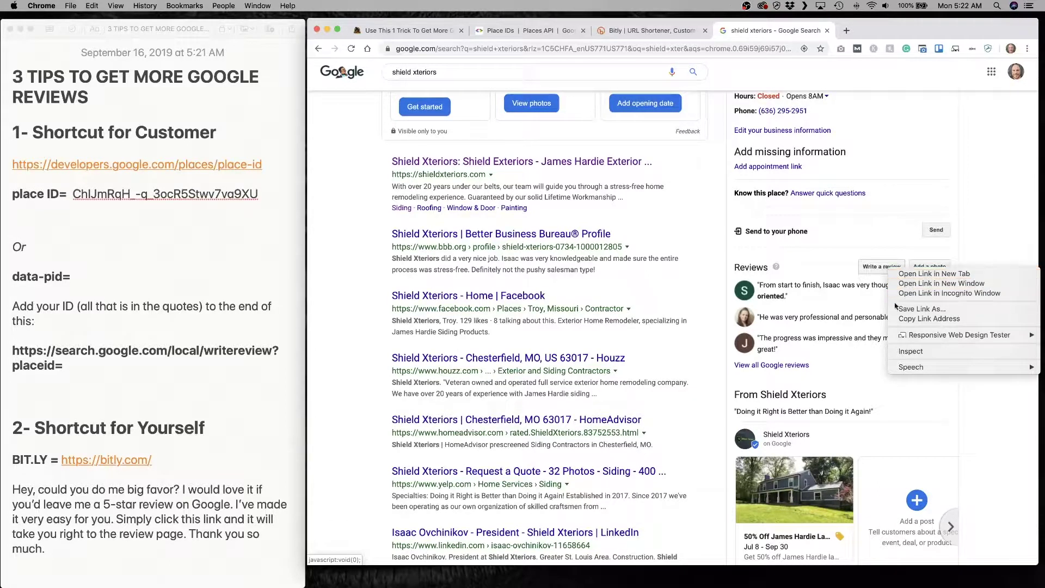
{"action": "left_click", "coordinate": [908, 351]}
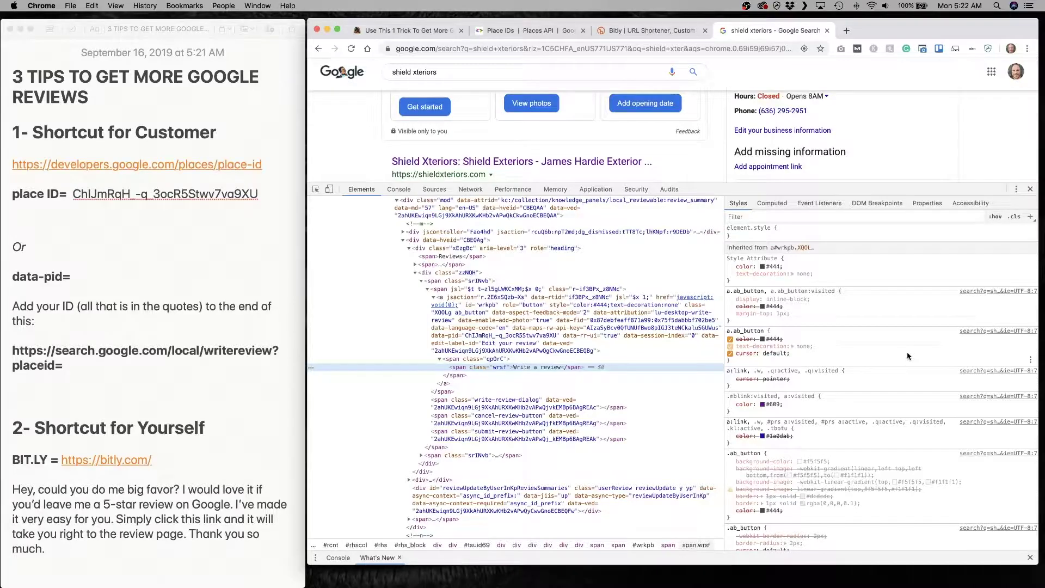
Search the inspected page code for "data-pid"
{"action": "scroll", "coordinate": [555, 328], "scroll_direction": "down", "scroll_amount": 10}
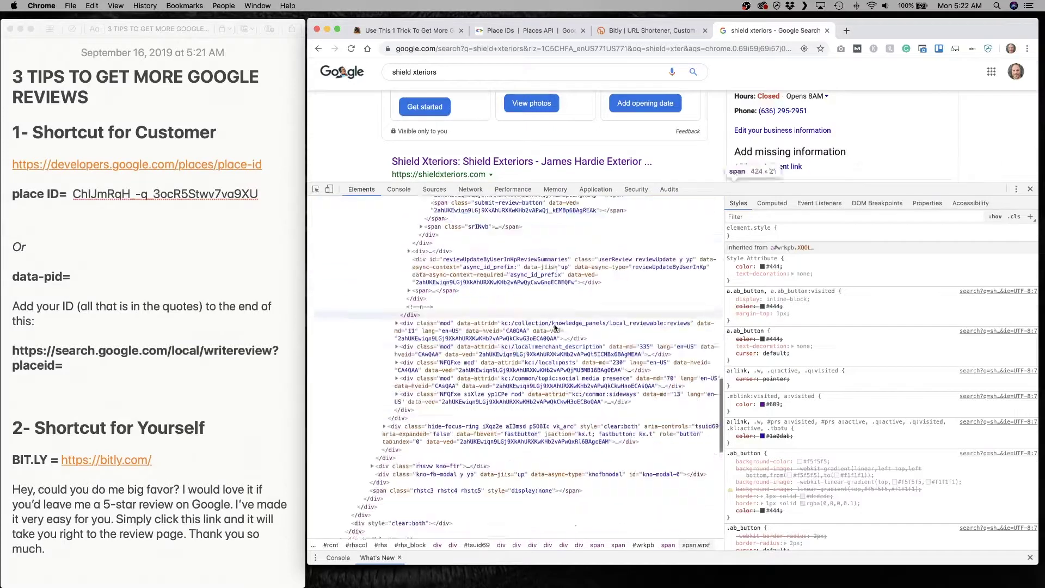
{"action": "scroll", "coordinate": [555, 328], "scroll_direction": "up", "scroll_amount": 15}
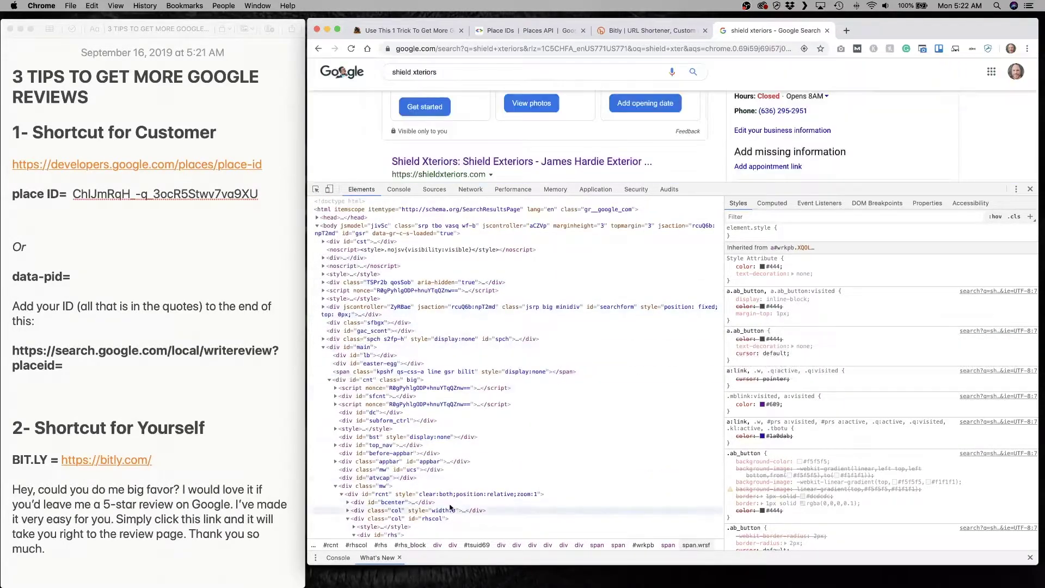
{"action": "key", "text": "super+f"}
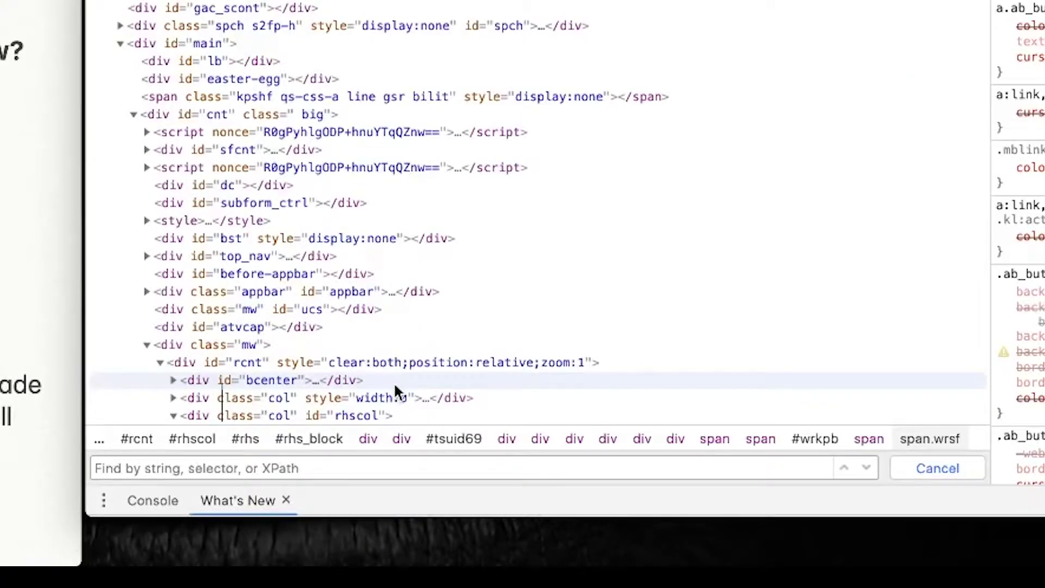
{"action": "type", "text": "data-pid"}
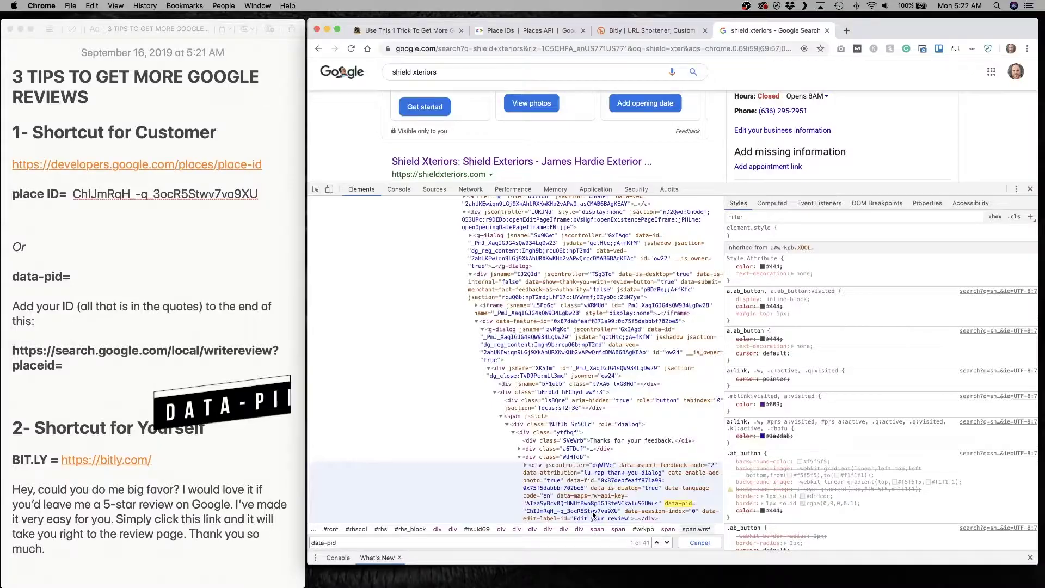
{"action": "scroll", "coordinate": [593, 514], "scroll_direction": "down", "scroll_amount": 2}
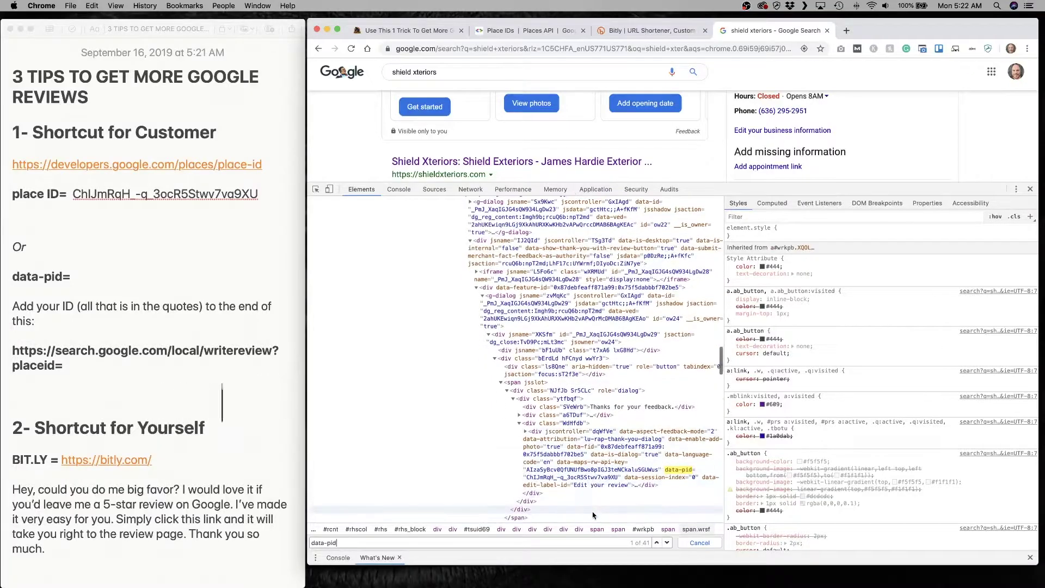
Copy the data-pid attribute from the highlighted code and paste it into the note after "data-pid="
{"action": "left_click", "coordinate": [541, 479]}
{"action": "double_click", "coordinate": [580, 479]}
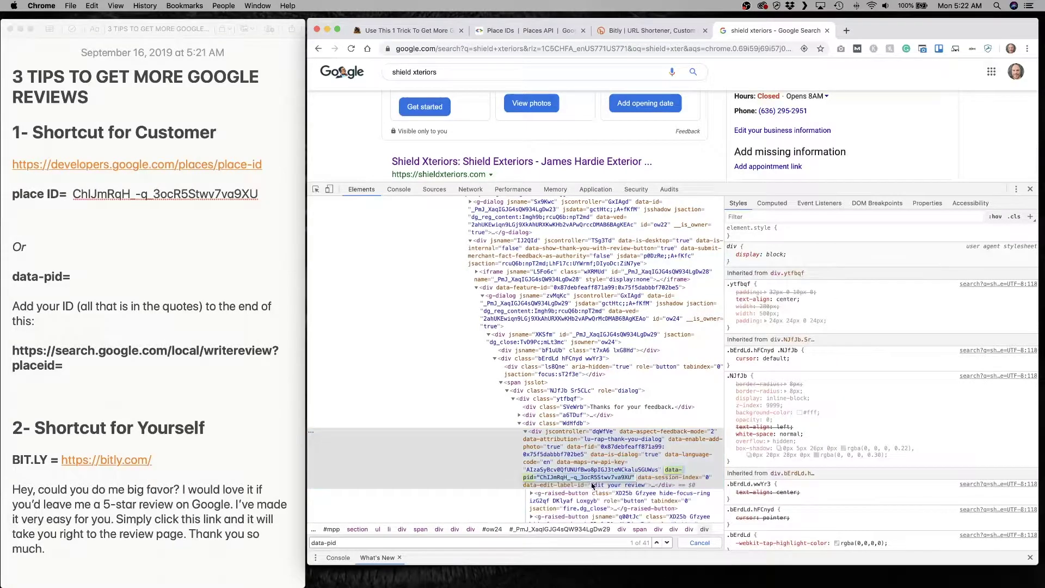
{"action": "right_click", "coordinate": [550, 481]}
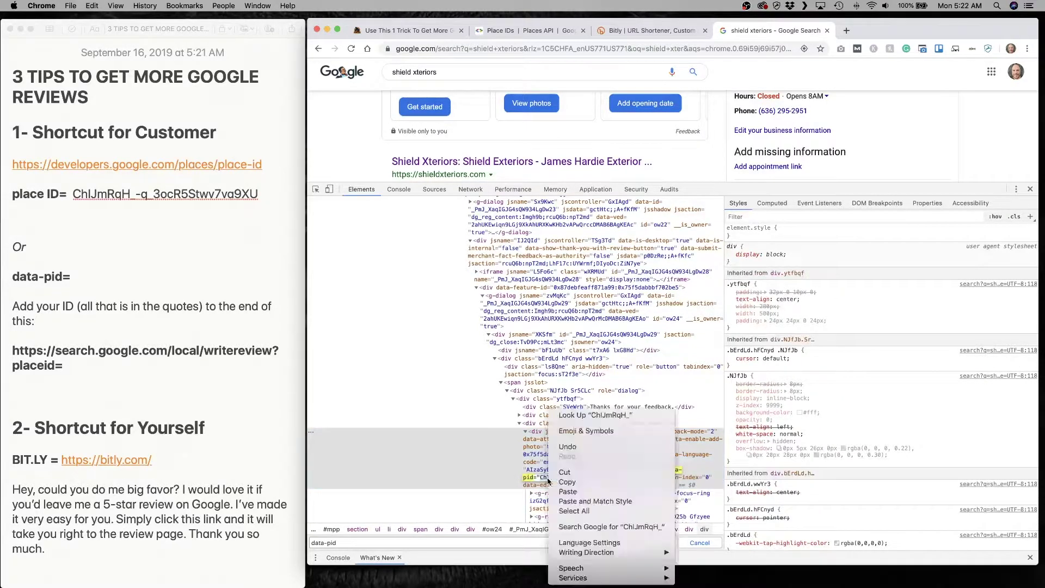
{"action": "right_click", "coordinate": [553, 480]}
{"action": "left_click", "coordinate": [569, 482]}
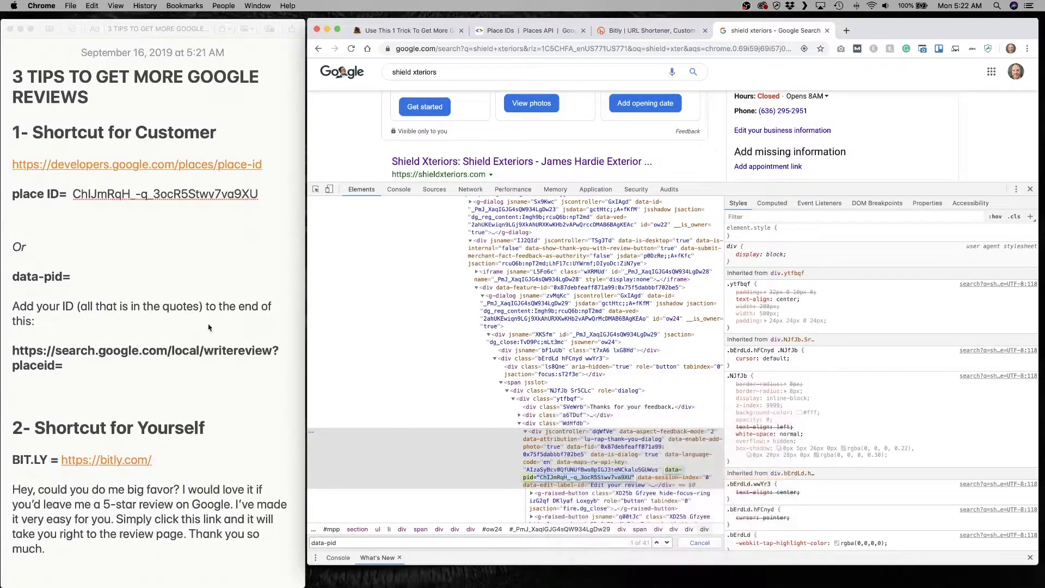
{"action": "left_click", "coordinate": [117, 278]}
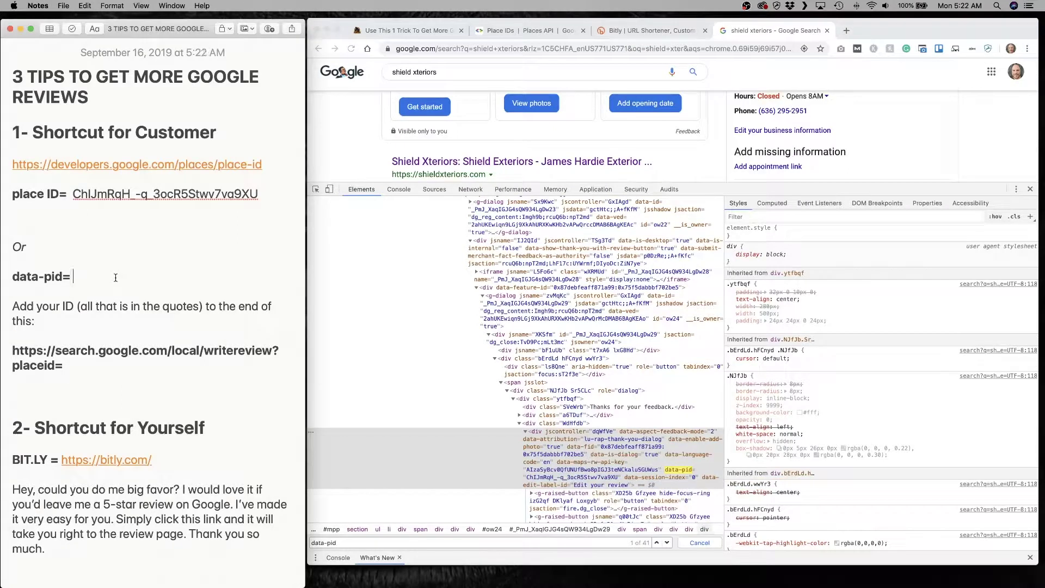
{"action": "key", "text": "super+v"}
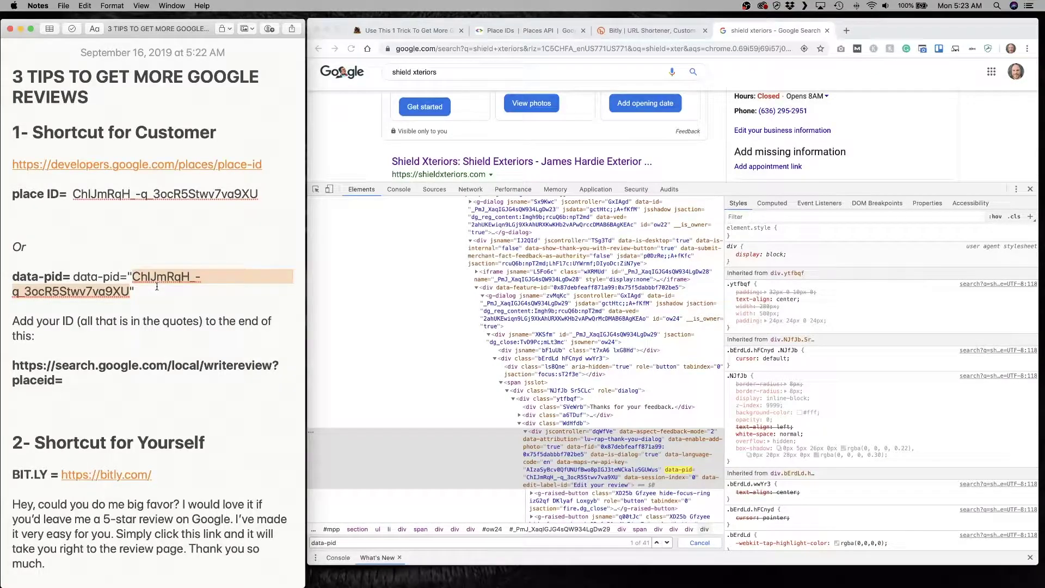
Strip the quotation marks and the duplicate "data-pid=" from the pasted text so only the ID is left
{"action": "left_click", "coordinate": [172, 279]}
{"action": "left_click_drag", "start_coordinate": [134, 277], "coordinate": [136, 288]}
{"action": "left_click", "coordinate": [151, 292]}
{"action": "key", "text": "BackSpace"}
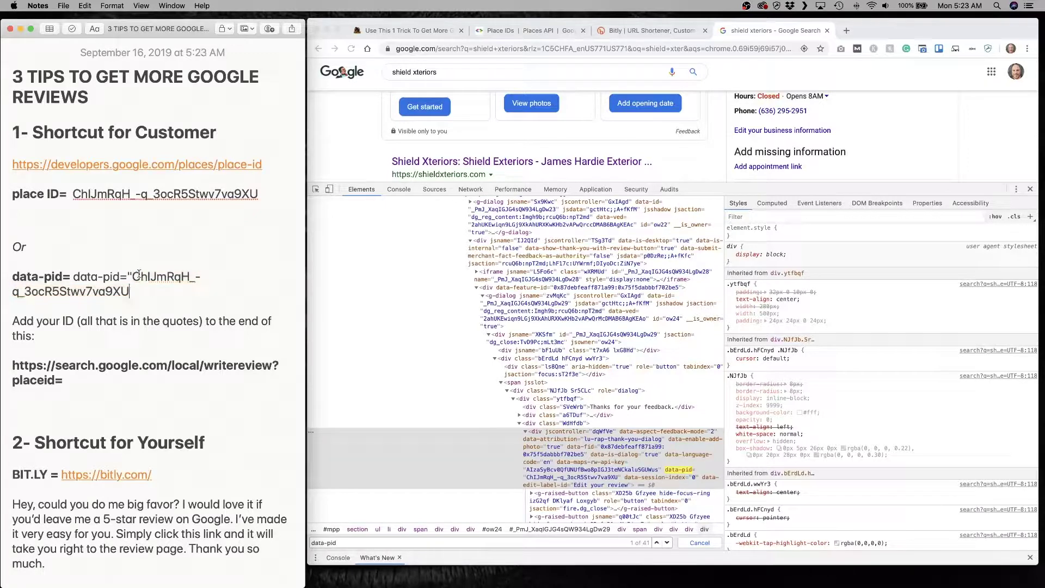
{"action": "left_click", "coordinate": [133, 276]}
{"action": "key", "text": "BackSpace"}
{"action": "left_click_drag", "start_coordinate": [124, 277], "coordinate": [84, 278]}
{"action": "key", "text": "BackSpace"}
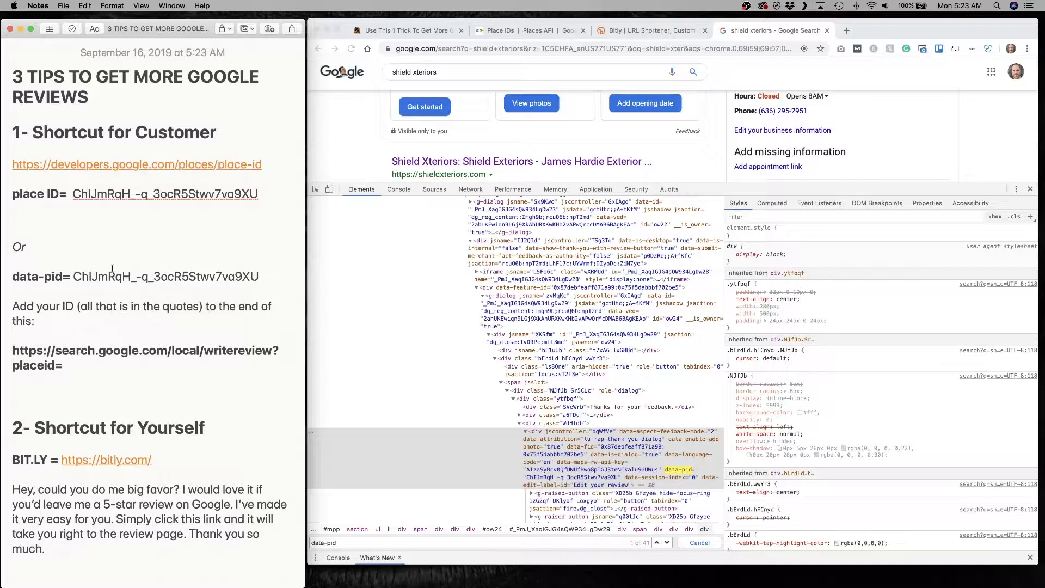
{"action": "left_click_drag", "start_coordinate": [76, 276], "coordinate": [253, 280]}
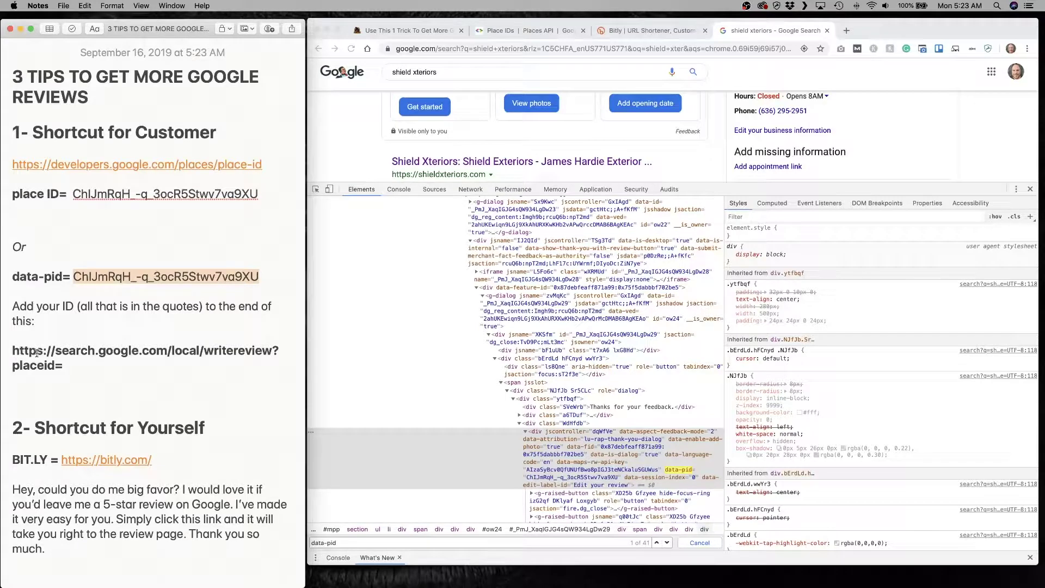
{"action": "left_click", "coordinate": [88, 366]}
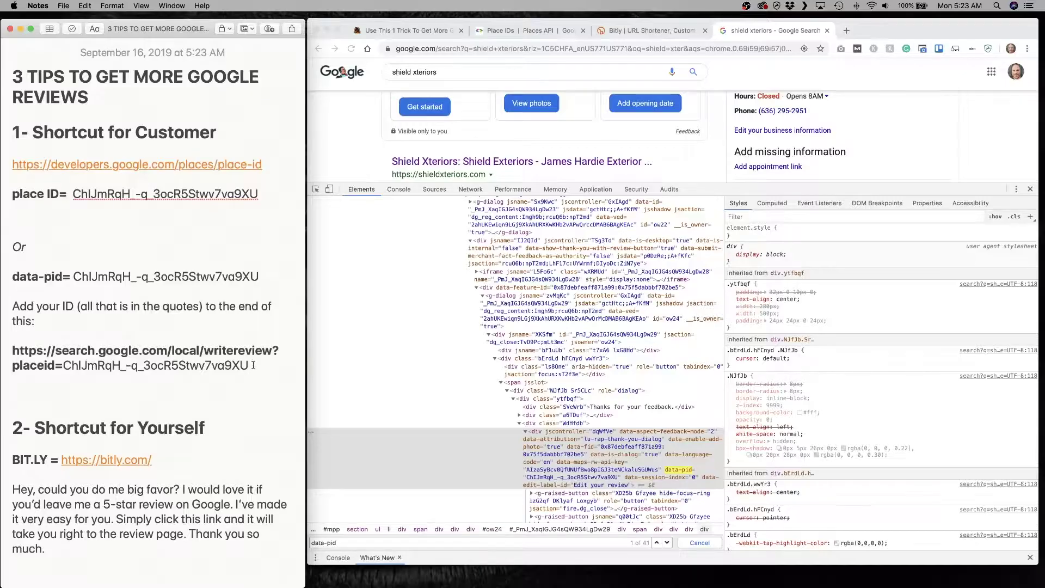
{"action": "left_click_drag", "start_coordinate": [253, 365], "coordinate": [4, 355]}
{"action": "key", "text": "super+c"}
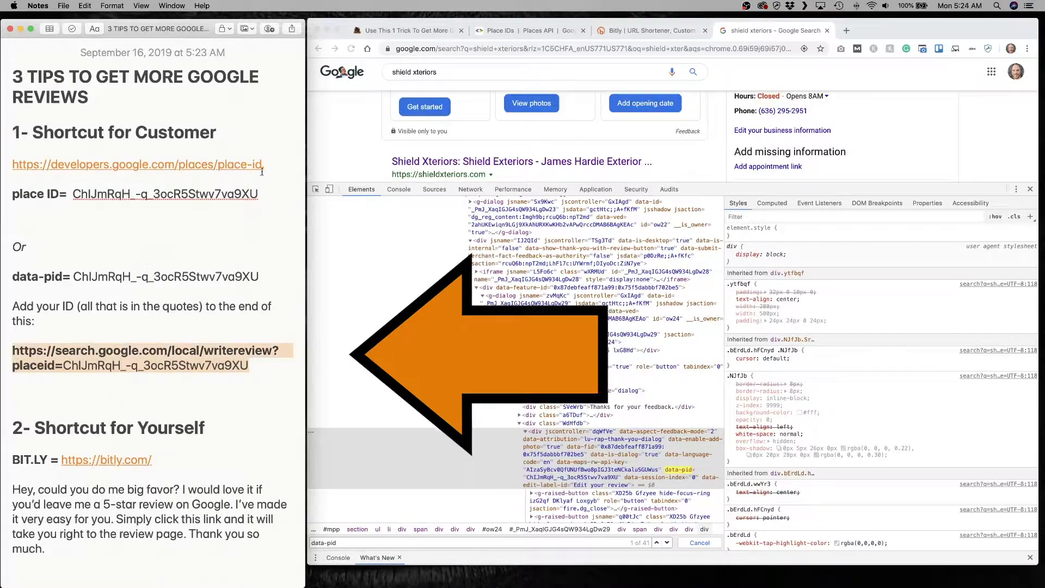
Open the copied review link in the browser to test it
{"action": "left_click", "coordinate": [695, 49]}
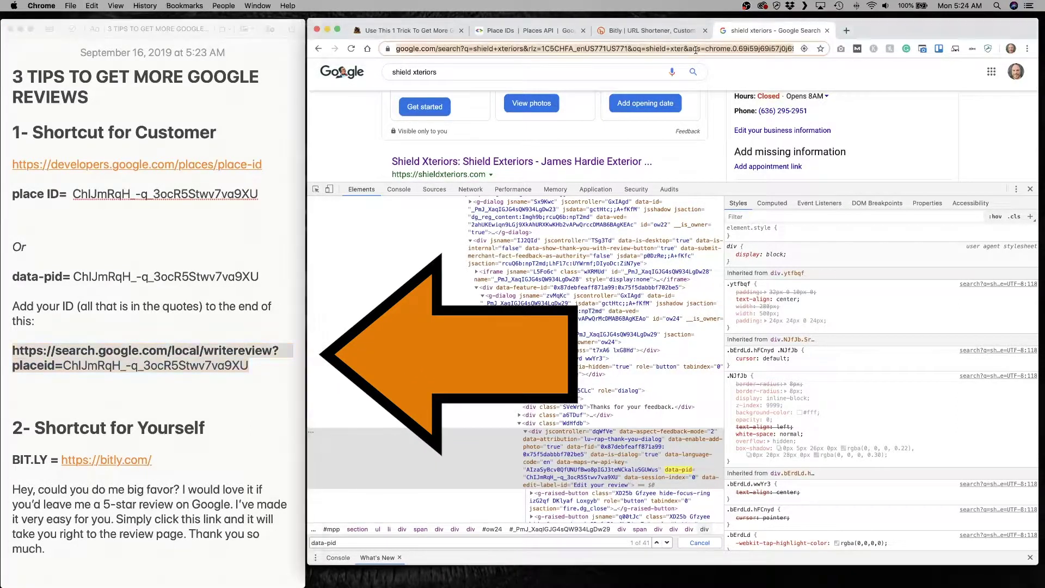
{"action": "key", "text": "super+v"}
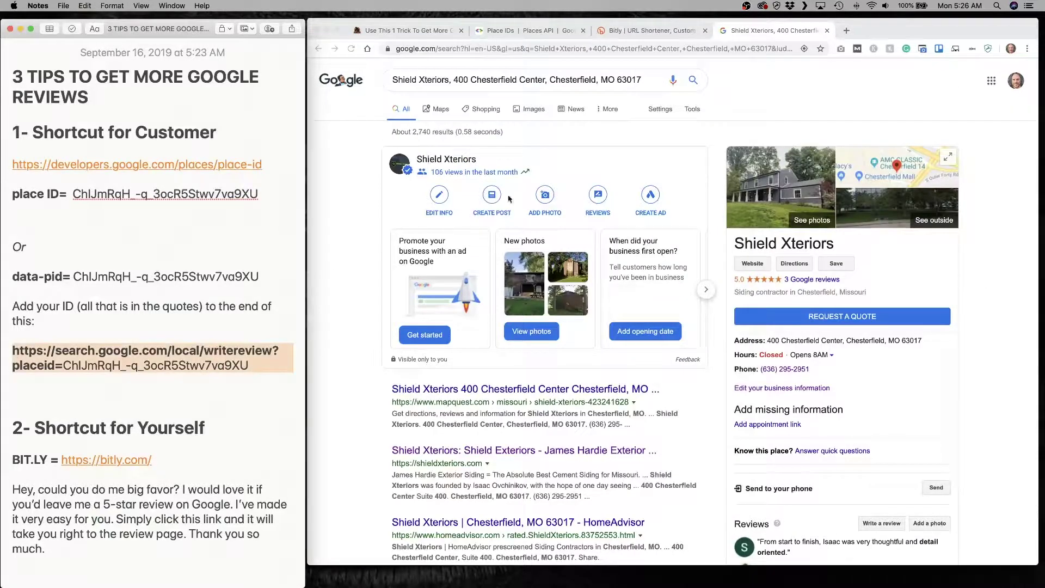
{"action": "left_click", "coordinate": [740, 49]}
{"action": "key", "text": "super+v"}
{"action": "key", "text": "Return"}
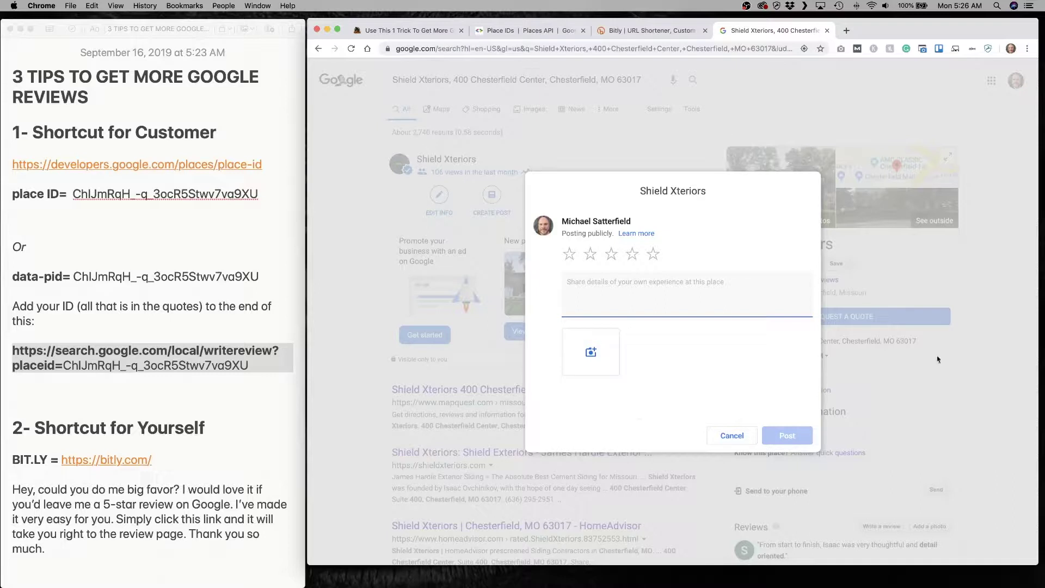
Try a five-star rating in the Shield Xteriors review form and discard the review without posting it
{"action": "left_click", "coordinate": [653, 254]}
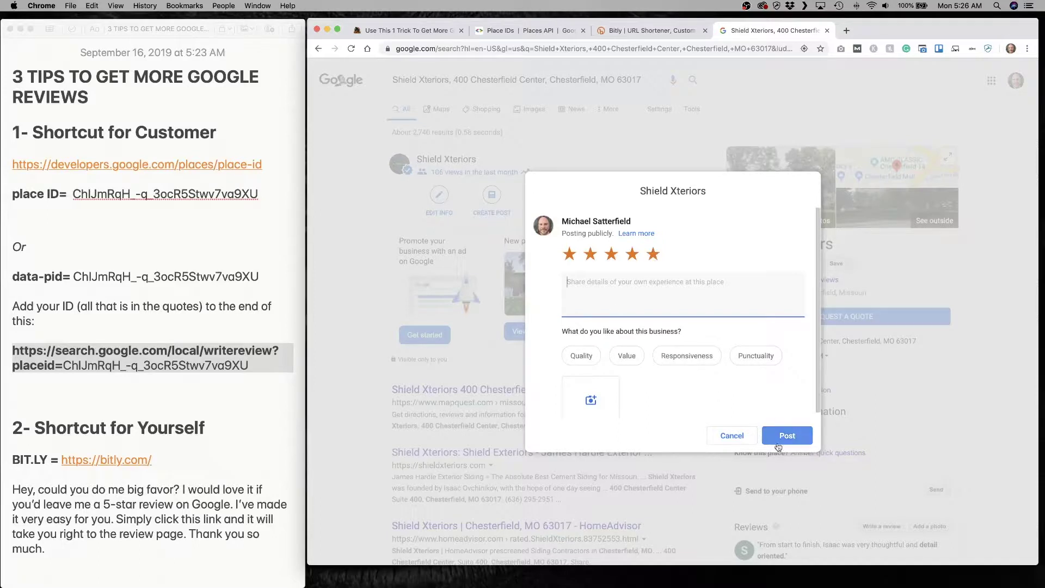
{"action": "left_click", "coordinate": [731, 436]}
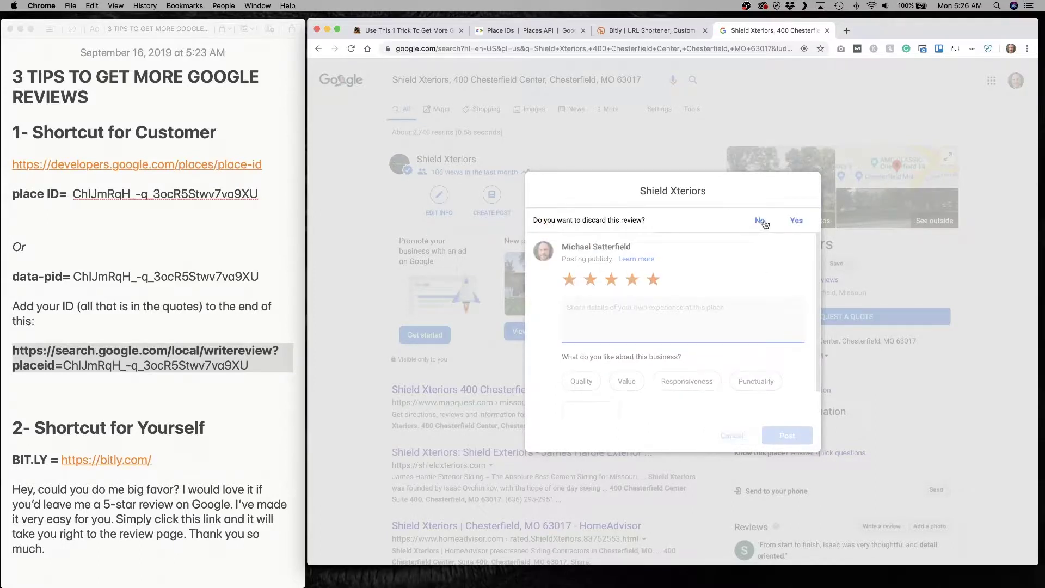
{"action": "left_click", "coordinate": [795, 221]}
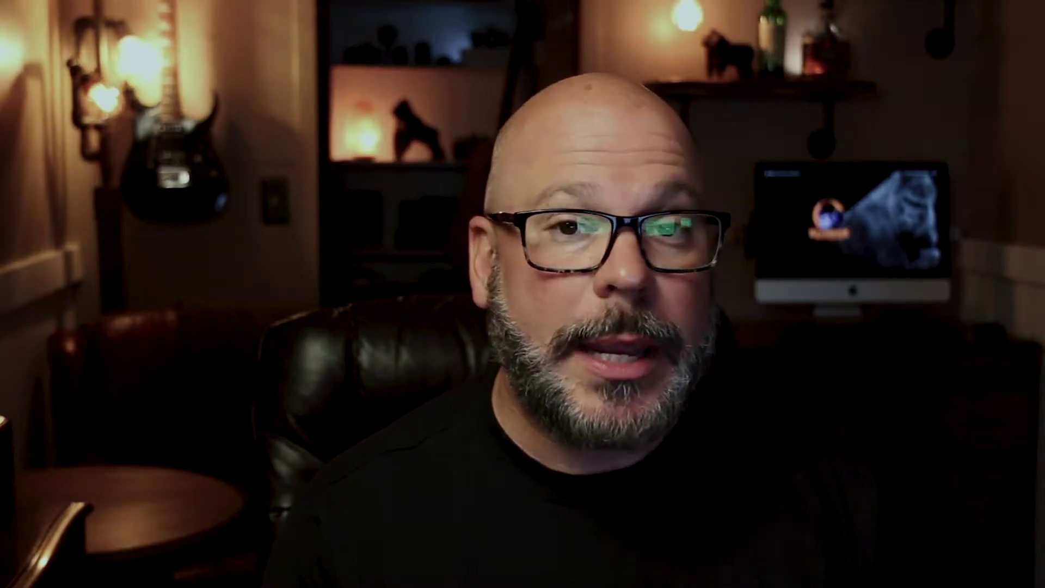